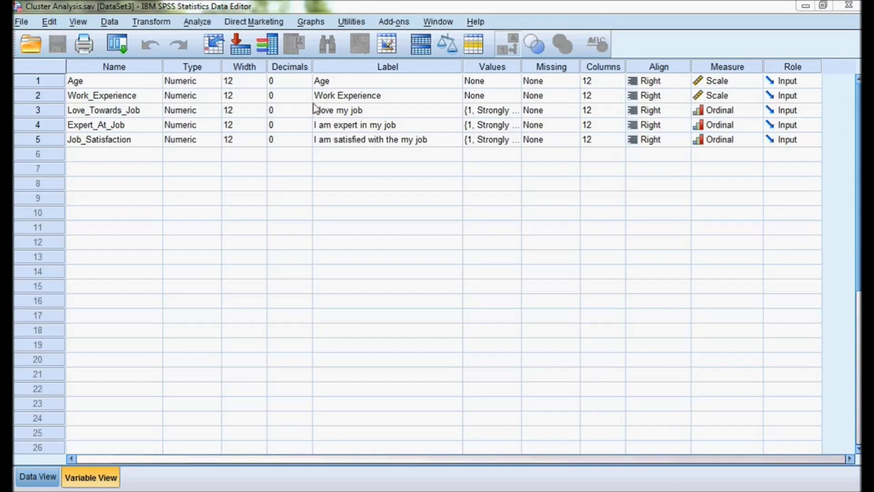
Open the Analyze menu of analysis procedures
{"action": "left_click", "coordinate": [202, 24]}
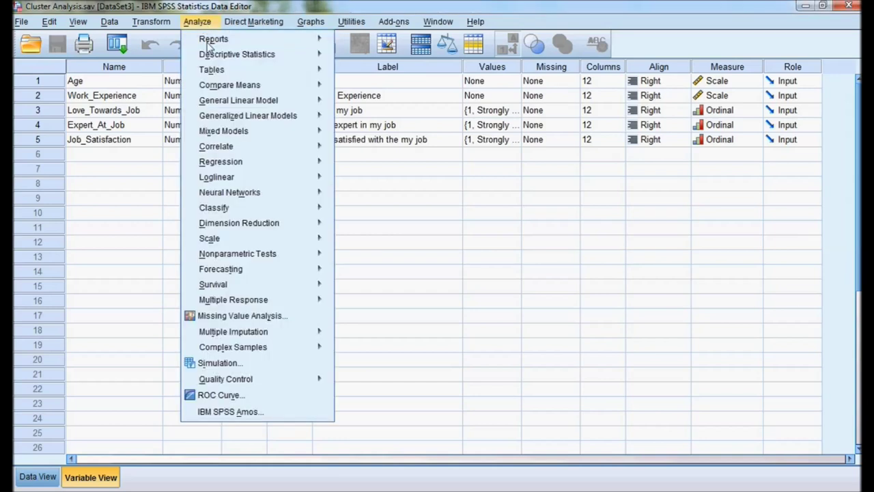
{"action": "mouse_move", "coordinate": [241, 210]}
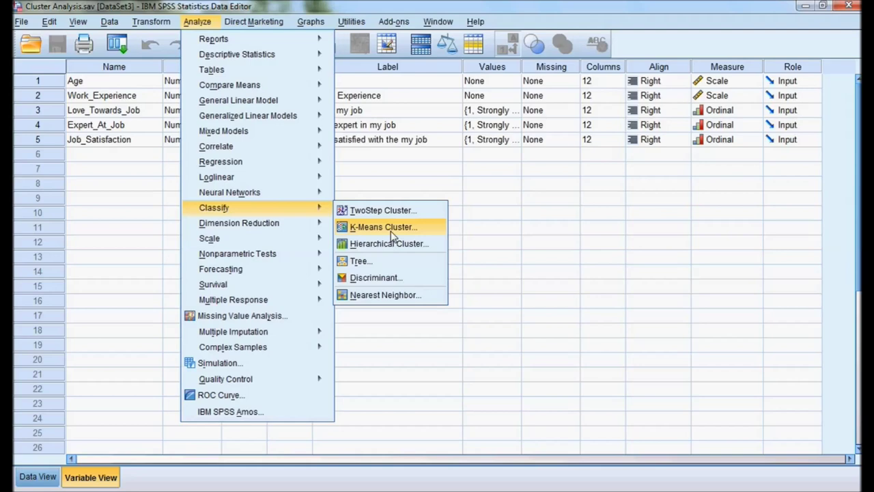
Dismiss the menus, show Data View and select the last case, row 384
{"action": "left_click", "coordinate": [506, 249]}
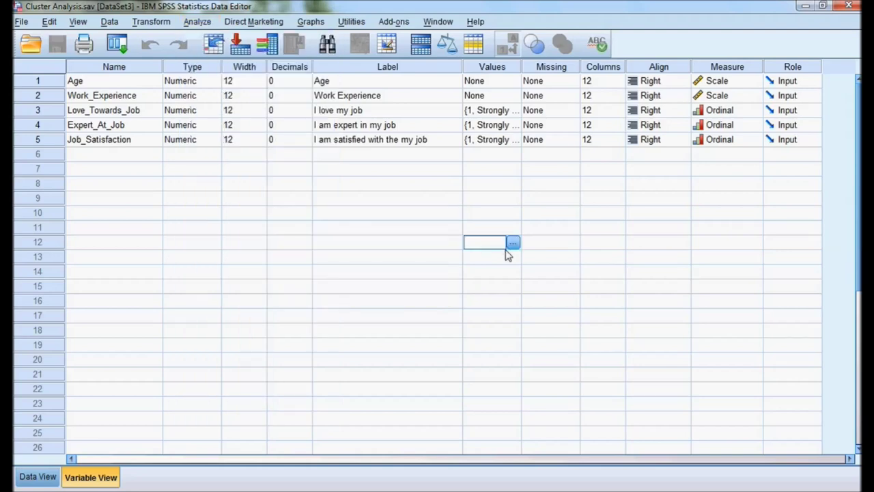
{"action": "left_click", "coordinate": [34, 476]}
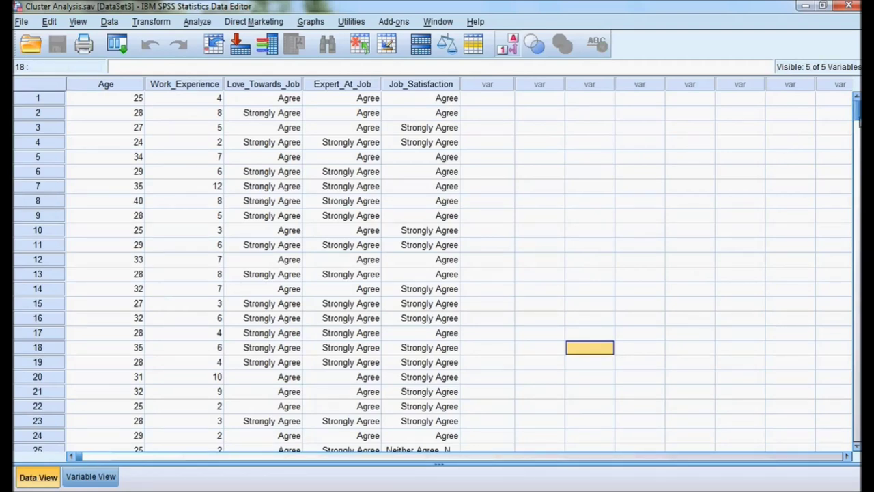
{"action": "scroll", "coordinate": [859, 122], "scroll_direction": "down", "scroll_amount": 5}
{"action": "left_click_drag", "start_coordinate": [858, 122], "coordinate": [859, 428]}
{"action": "scroll", "coordinate": [858, 428], "scroll_direction": "up", "scroll_amount": 2}
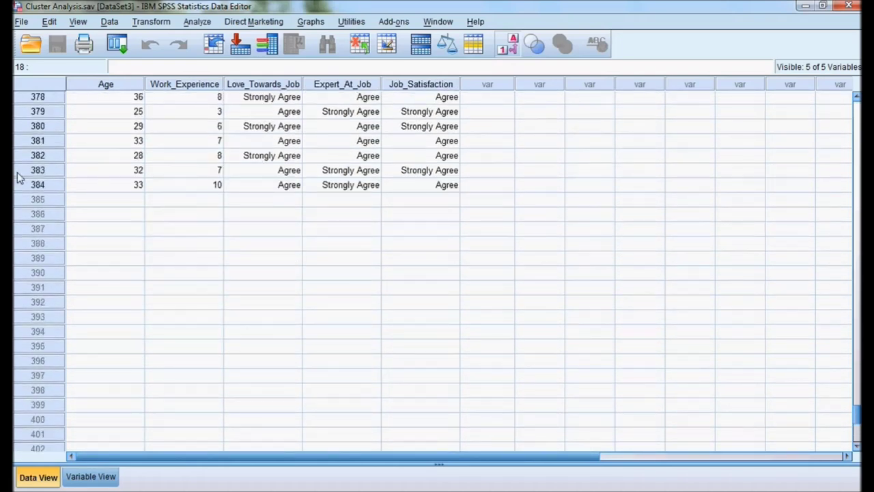
{"action": "left_click", "coordinate": [28, 190]}
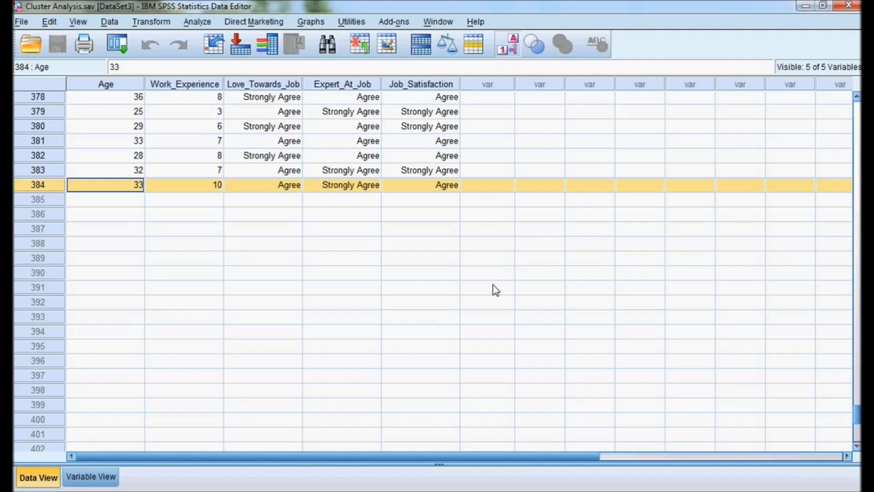
Start Hierarchical Cluster Analysis, reset it, and move all five variables into Variable(s)
{"action": "left_click", "coordinate": [197, 21]}
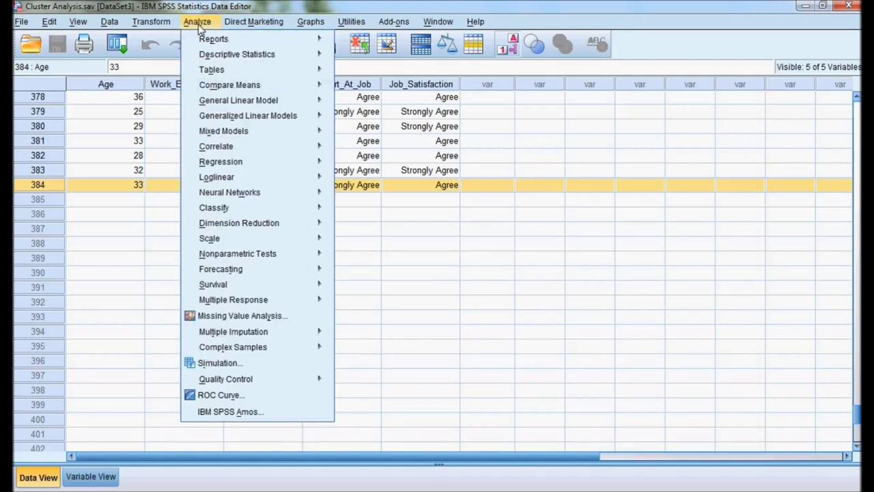
{"action": "mouse_move", "coordinate": [208, 213]}
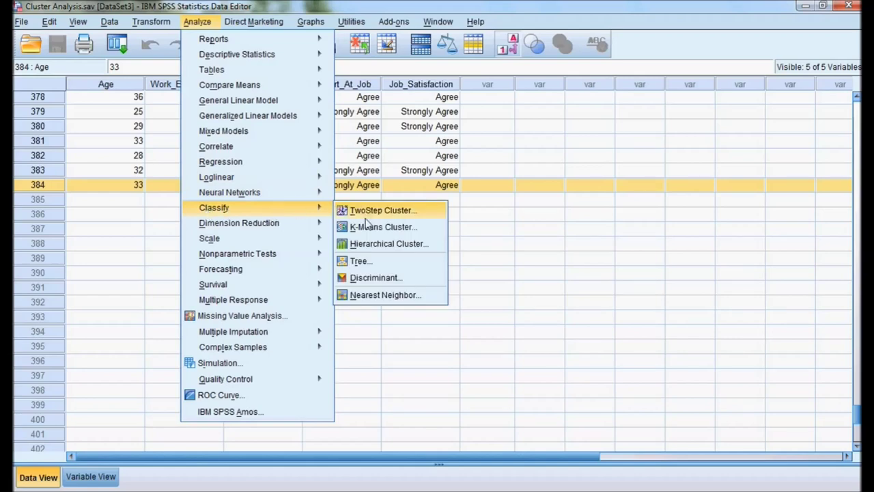
{"action": "left_click", "coordinate": [371, 245]}
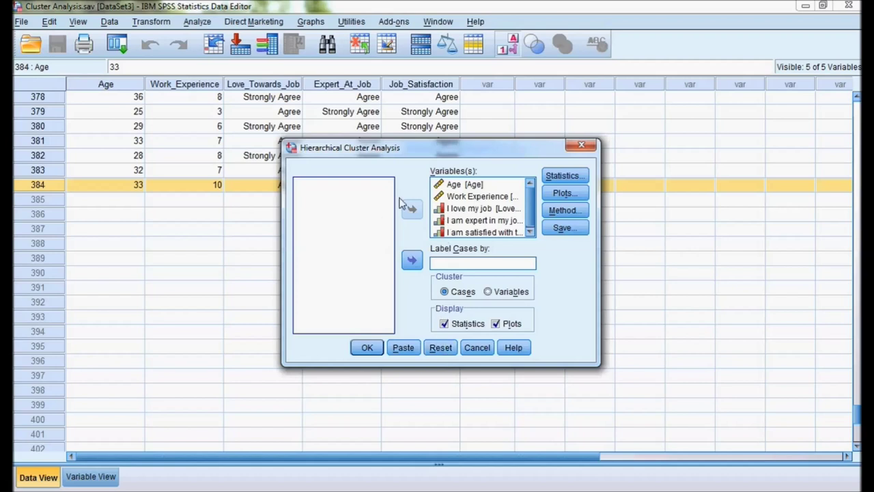
{"action": "left_click", "coordinate": [441, 348]}
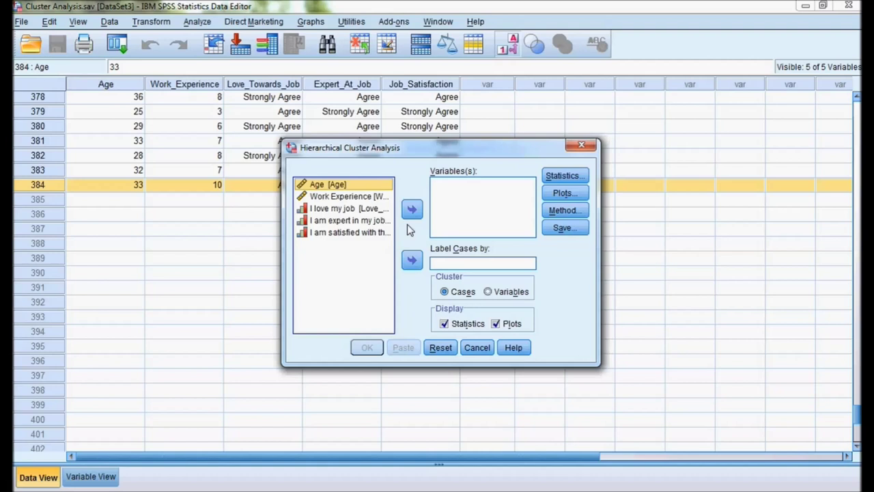
{"action": "key", "text": "shift+Down"}
{"action": "key", "text": "shift+Down"}
{"action": "key", "text": "shift+Down"}
{"action": "key", "text": "shift+Down"}
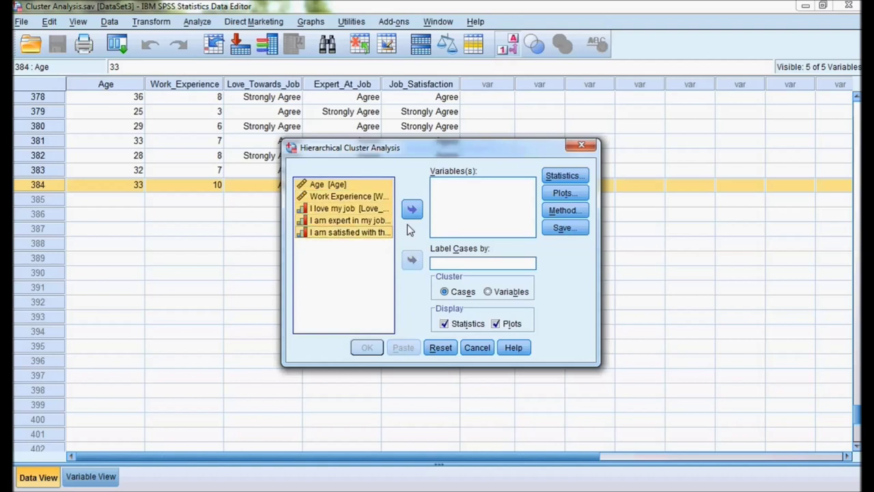
{"action": "left_click", "coordinate": [411, 211]}
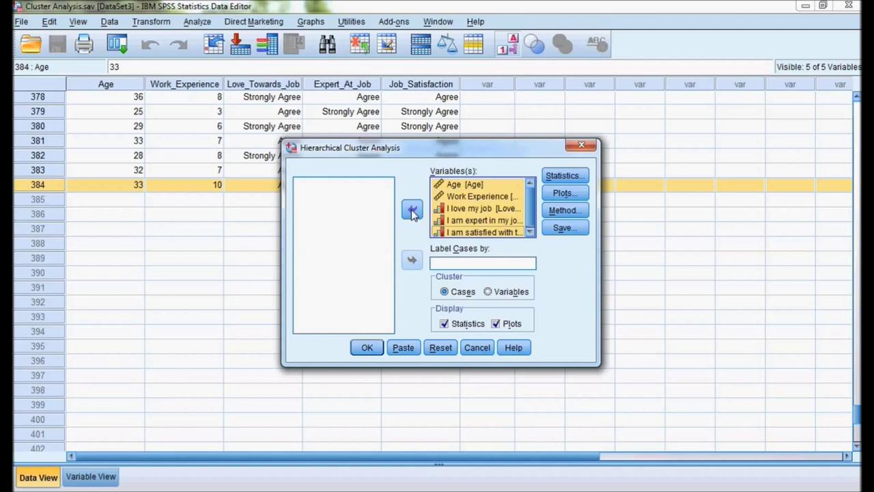
{"action": "left_click", "coordinate": [572, 177]}
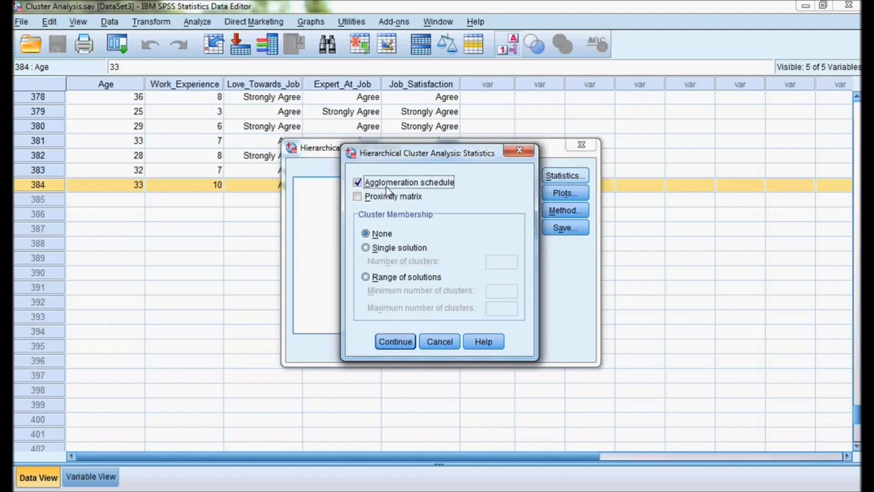
Keep Agglomeration schedule checked with Cluster Membership None and confirm the statistics
{"action": "left_click", "coordinate": [396, 342]}
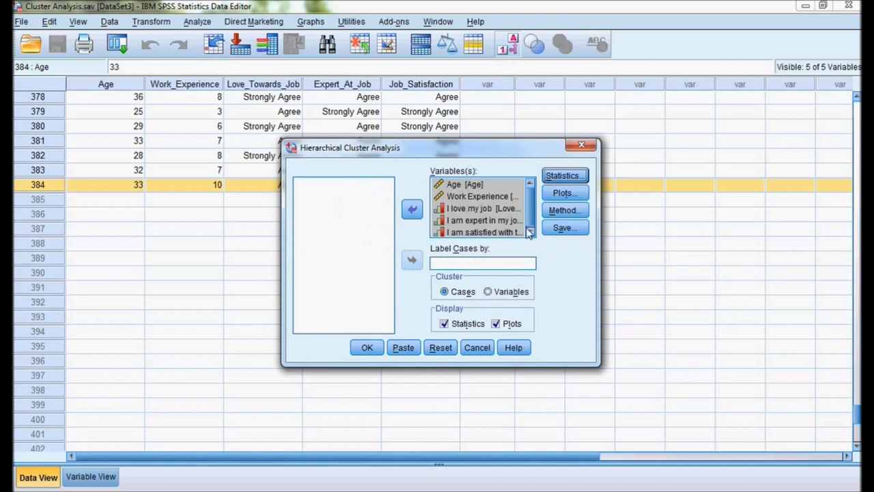
{"action": "left_click", "coordinate": [564, 195]}
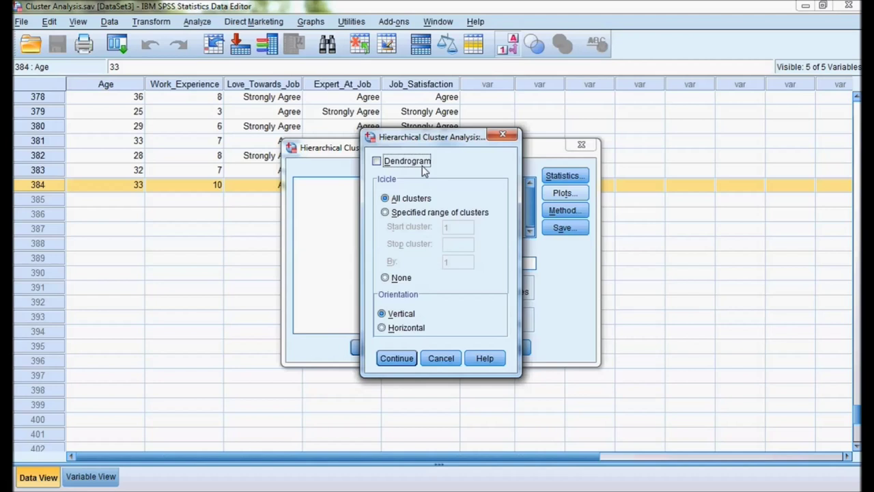
Turn plots off and set the cluster method to Ward's method with squared Euclidean distance
{"action": "left_click", "coordinate": [400, 358]}
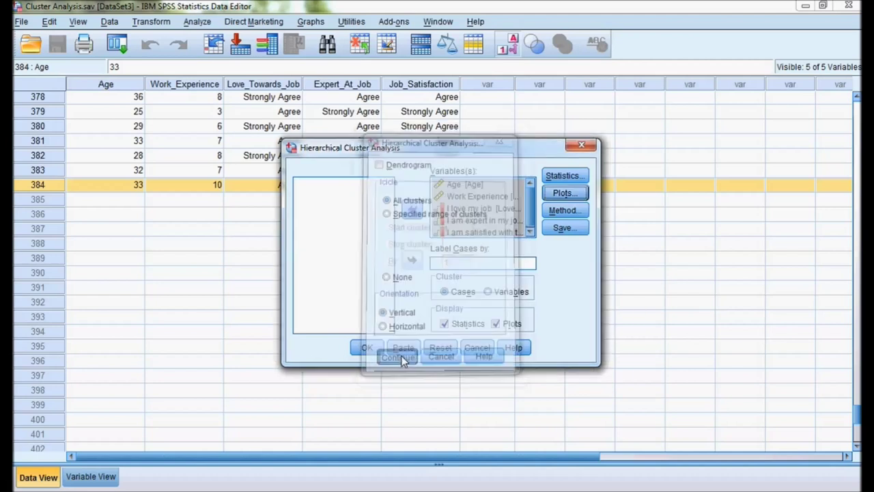
{"action": "left_click", "coordinate": [496, 324]}
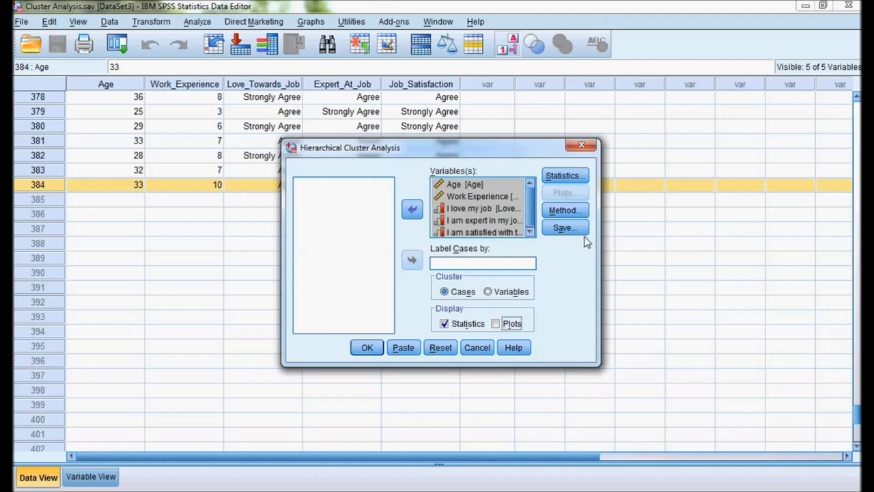
{"action": "left_click", "coordinate": [579, 213]}
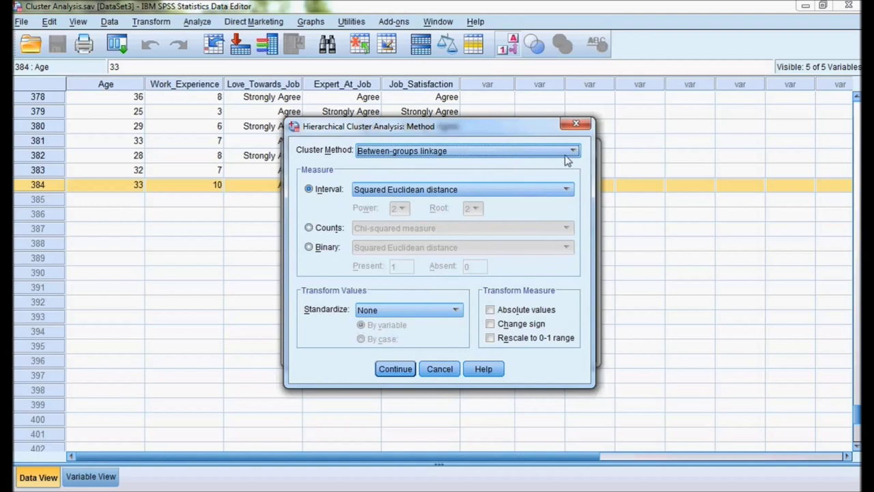
{"action": "left_click", "coordinate": [574, 152]}
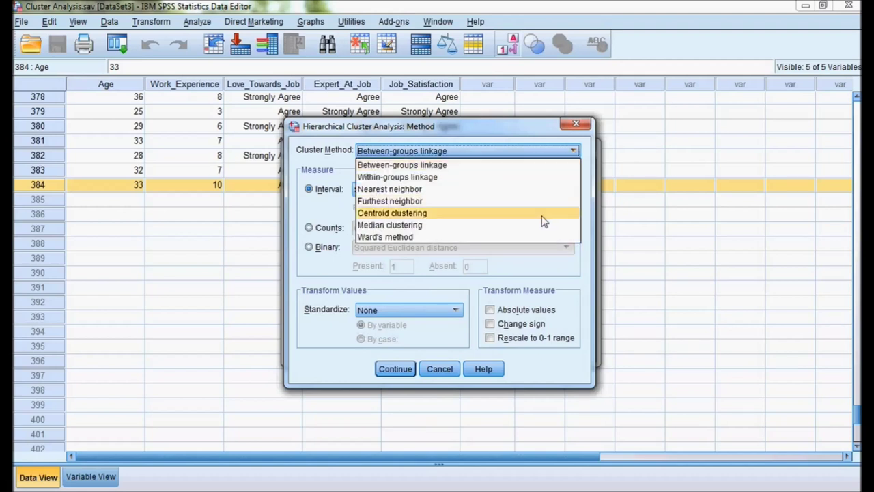
{"action": "left_click", "coordinate": [535, 238]}
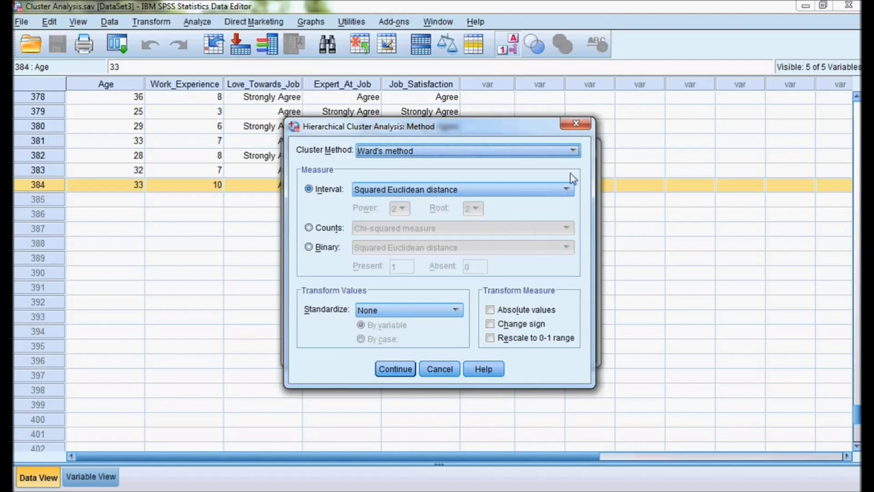
{"action": "left_click", "coordinate": [573, 151]}
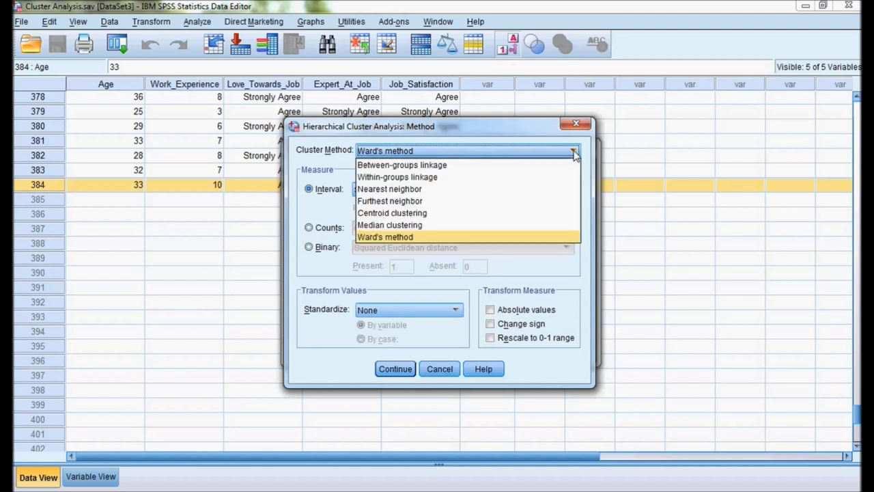
{"action": "left_click", "coordinate": [507, 237]}
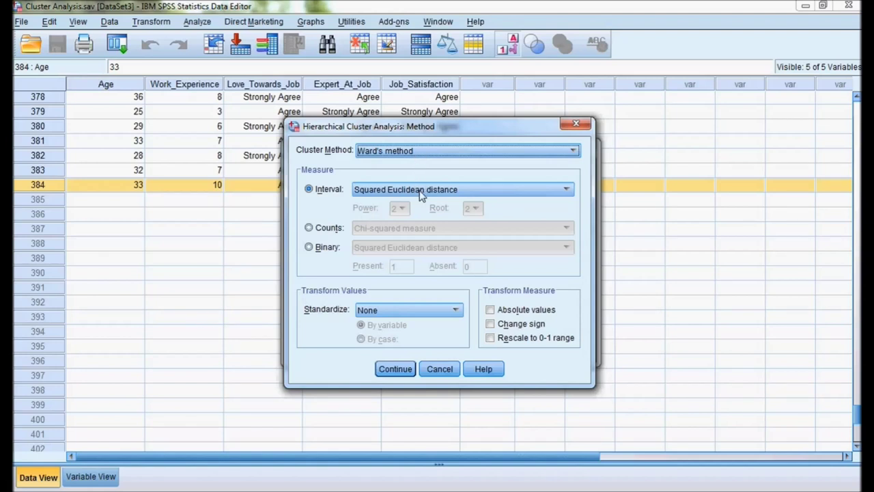
{"action": "left_click", "coordinate": [397, 370]}
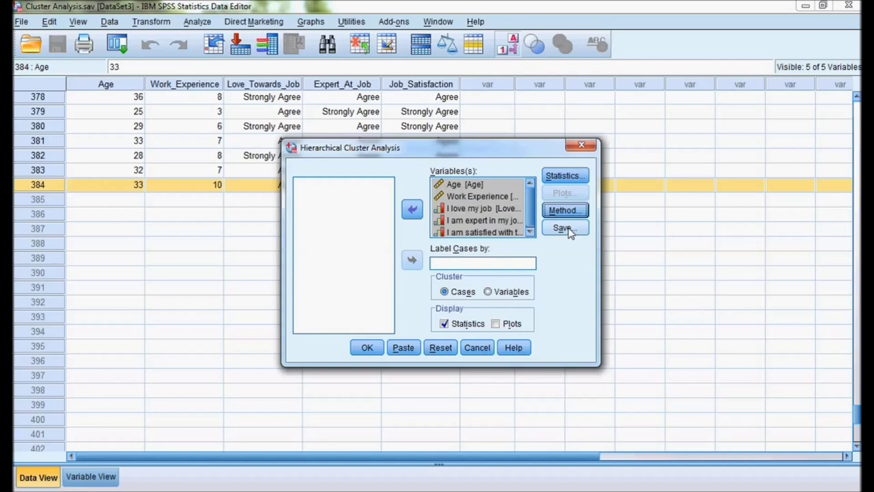
{"action": "left_click", "coordinate": [564, 176]}
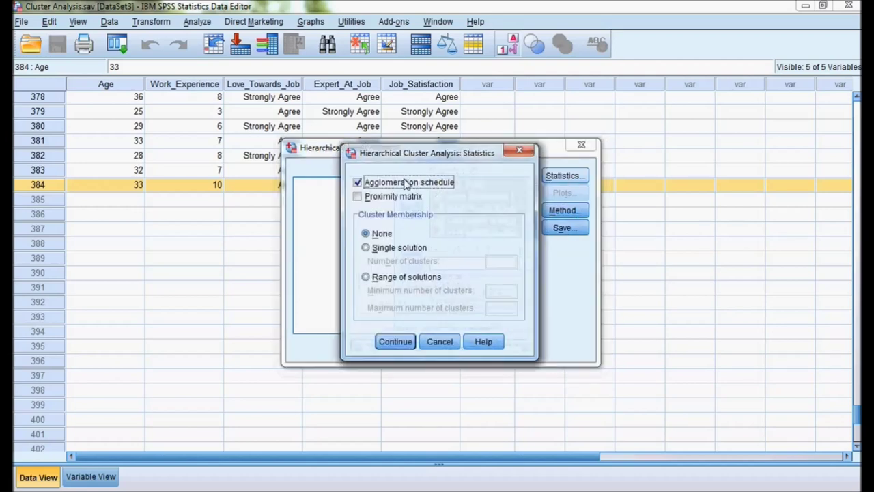
Reconfirm the agglomeration schedule and Ward's method, then run the cluster analysis
{"action": "left_click", "coordinate": [396, 341]}
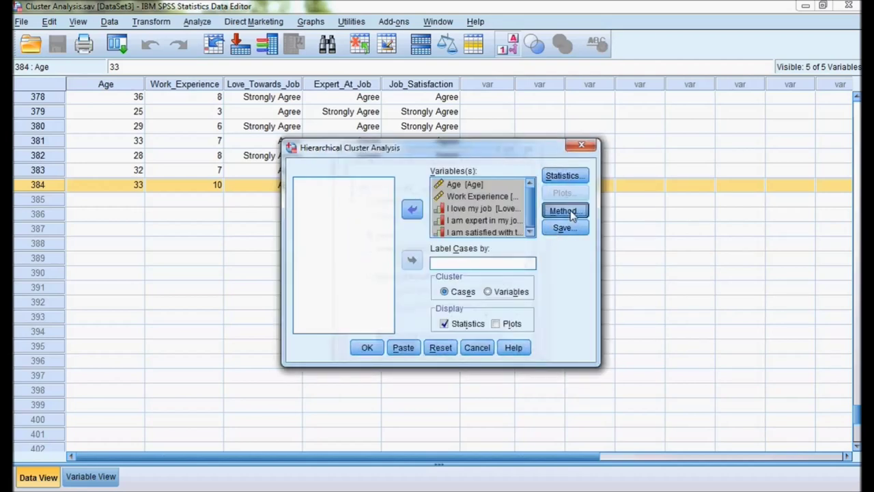
{"action": "left_click", "coordinate": [563, 211]}
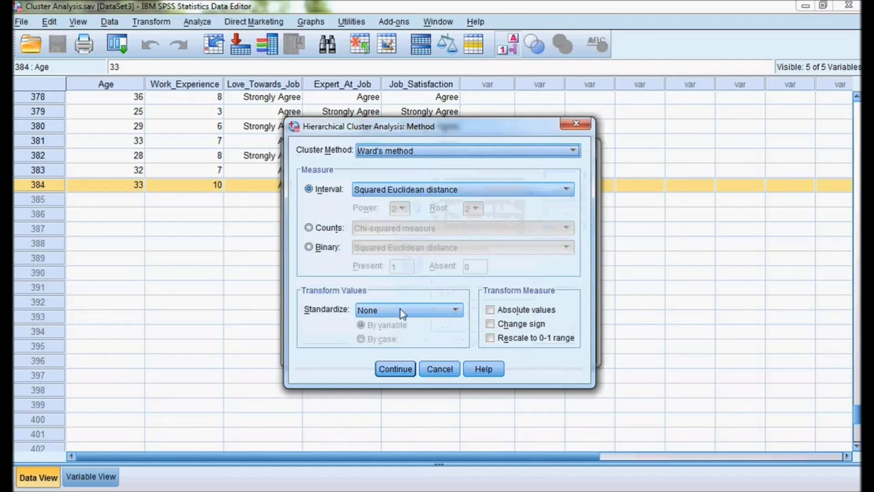
{"action": "left_click", "coordinate": [395, 368]}
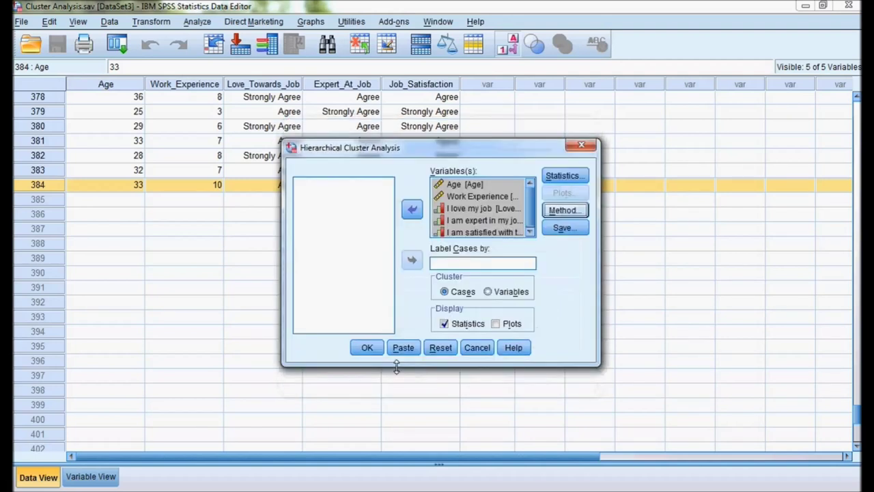
{"action": "left_click", "coordinate": [367, 348]}
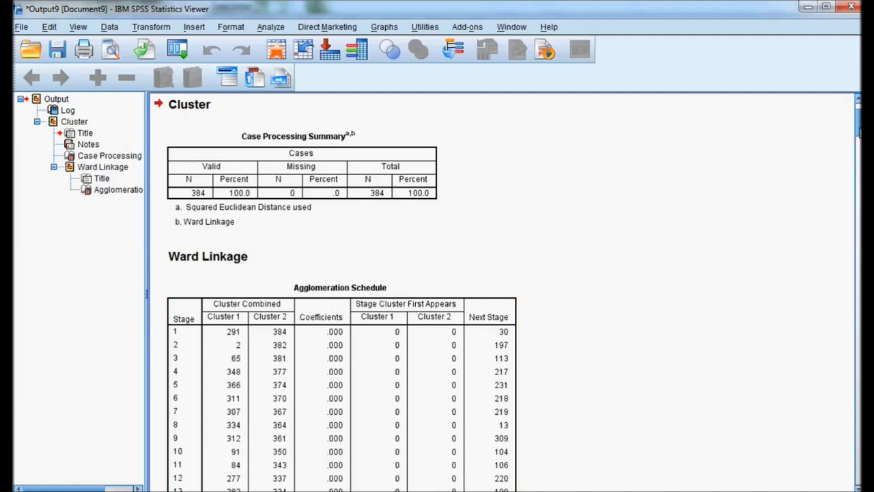
Scroll the Viewer down to the Ward Linkage agglomeration schedule
{"action": "scroll", "coordinate": [858, 137], "scroll_direction": "down", "scroll_amount": 3}
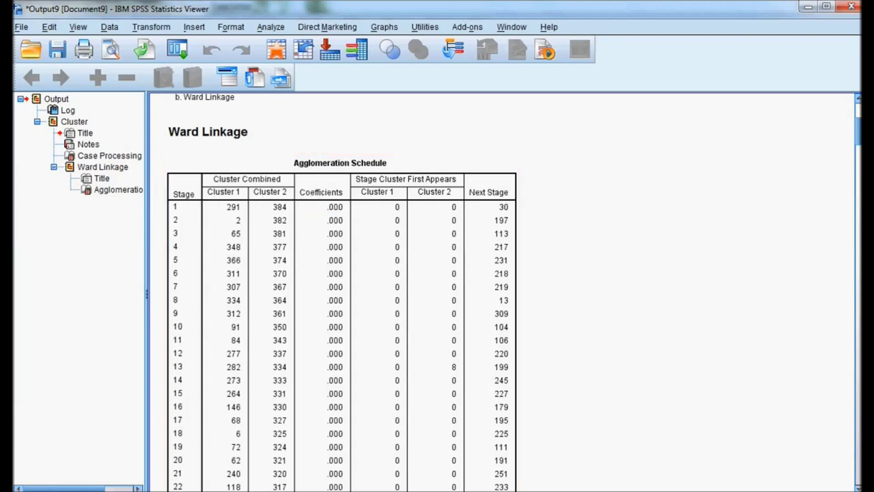
{"action": "left_click_drag", "start_coordinate": [858, 140], "coordinate": [858, 482]}
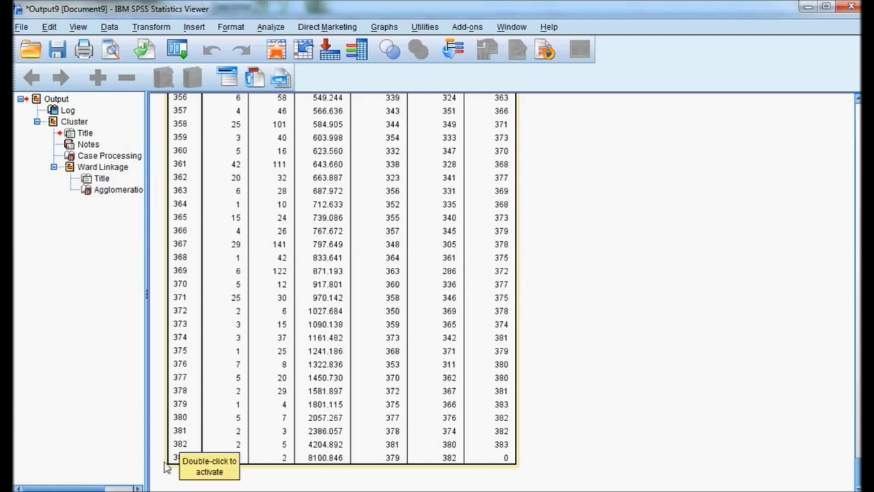
Switch to the PowerPoint slide charting coefficients for stages 354–383
{"action": "left_click", "coordinate": [109, 490]}
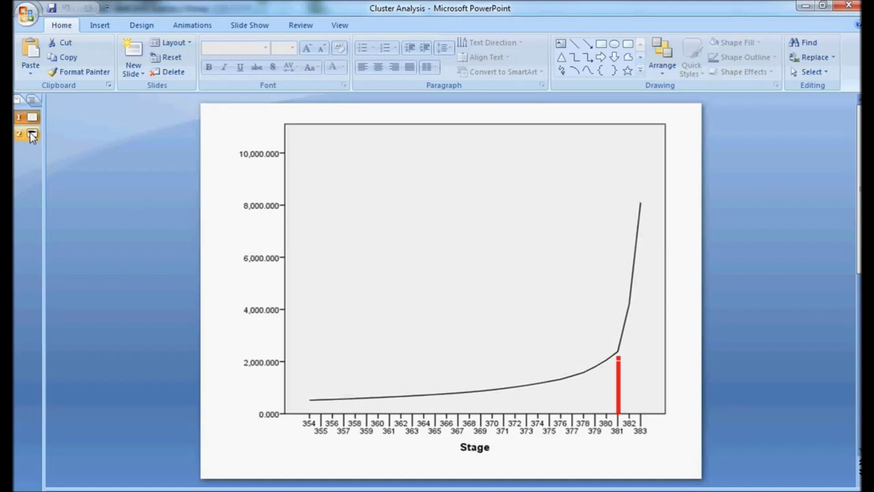
Show slide 2 with the cluster count calculation 384 - 381 = 3
{"action": "left_click", "coordinate": [30, 136]}
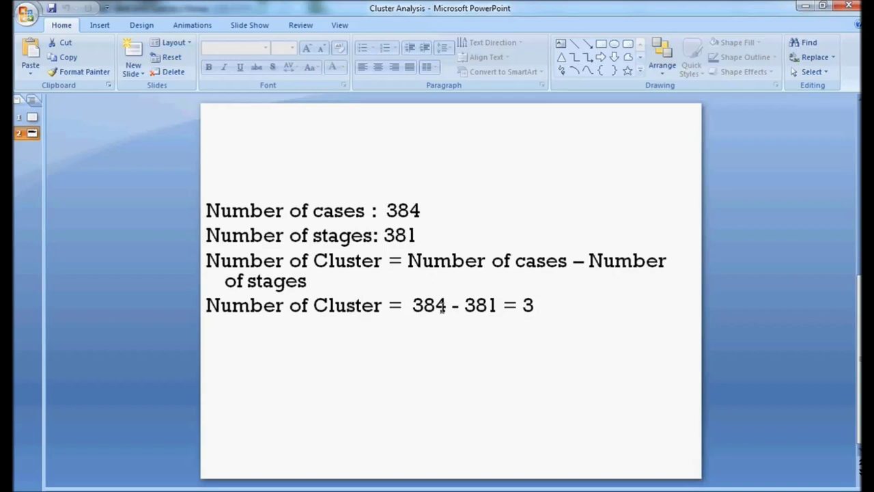
Highlight the resulting cluster count 3 on slide 2, then return to the SPSS Viewer
{"action": "double_click", "coordinate": [543, 303]}
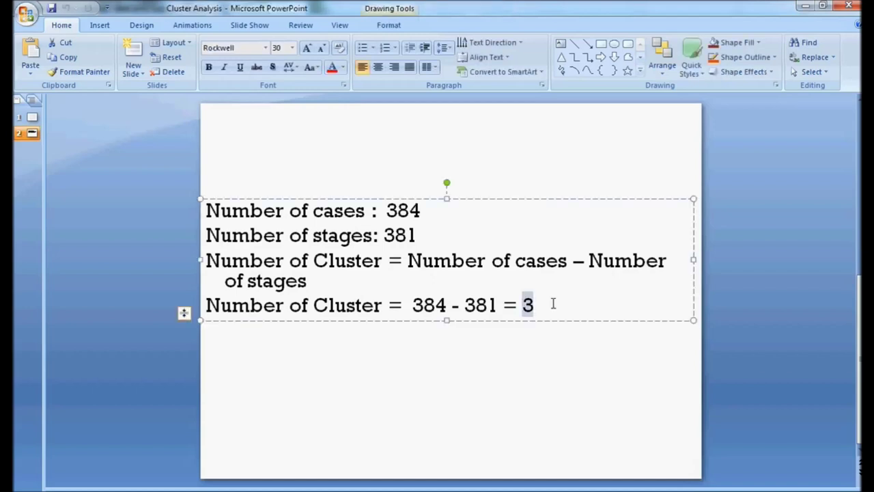
{"action": "left_click", "coordinate": [533, 365]}
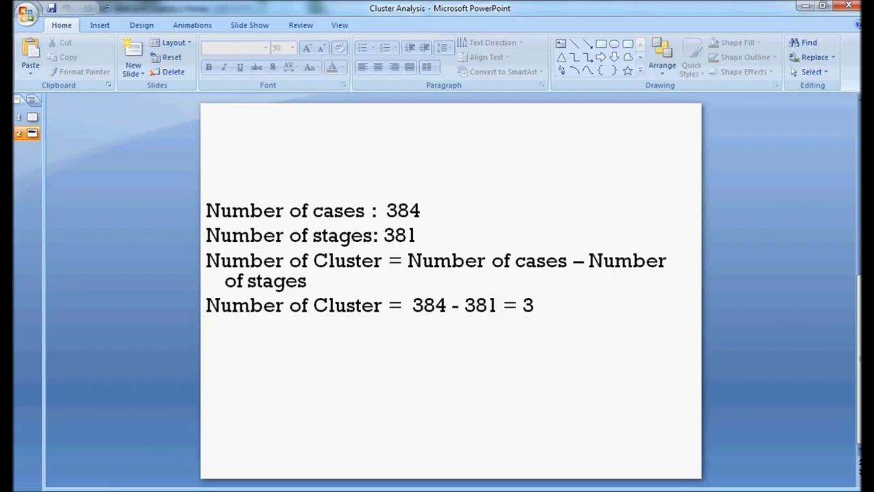
{"action": "mouse_move", "coordinate": [117, 478]}
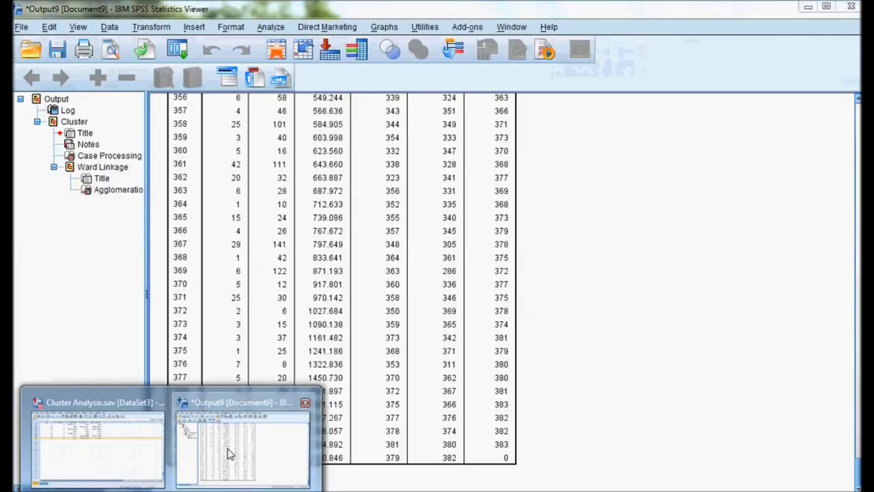
{"action": "left_click", "coordinate": [229, 454]}
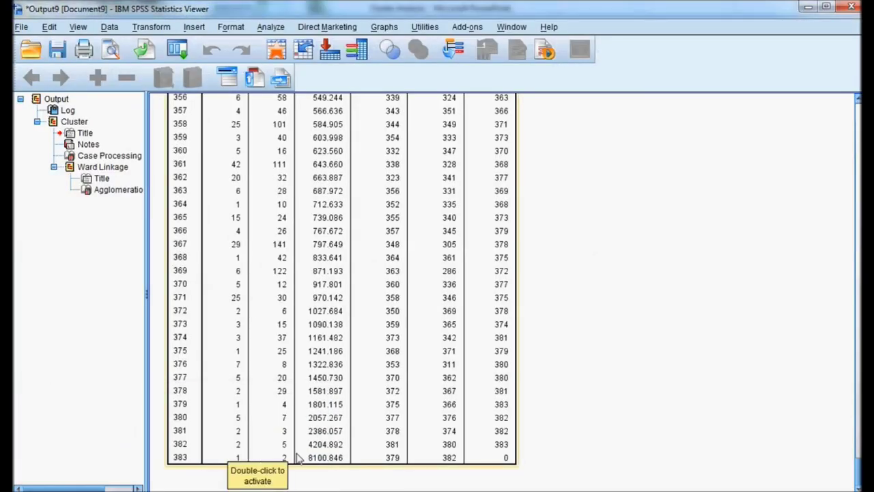